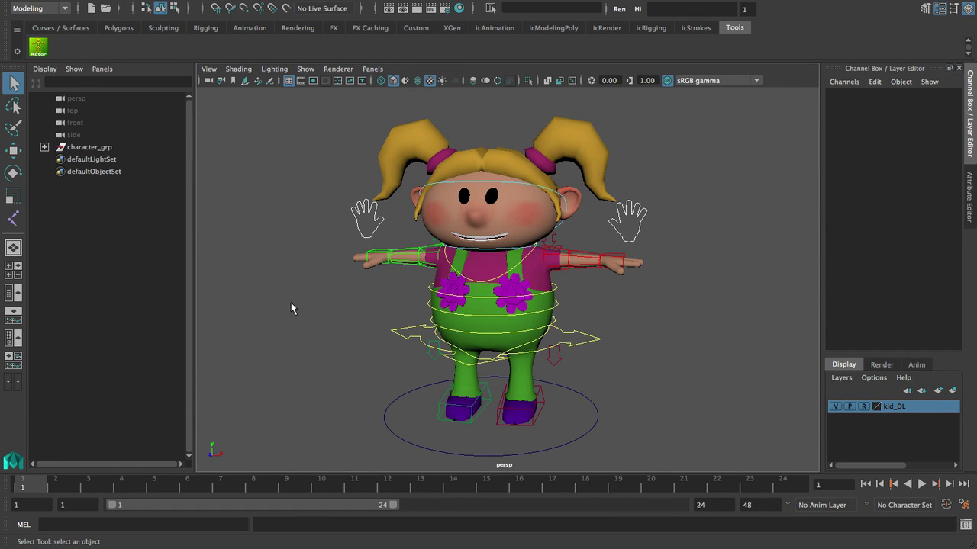
Start a new actor in Actor Tools named paula, with character_grp as its top group
{"action": "left_click", "coordinate": [38, 49]}
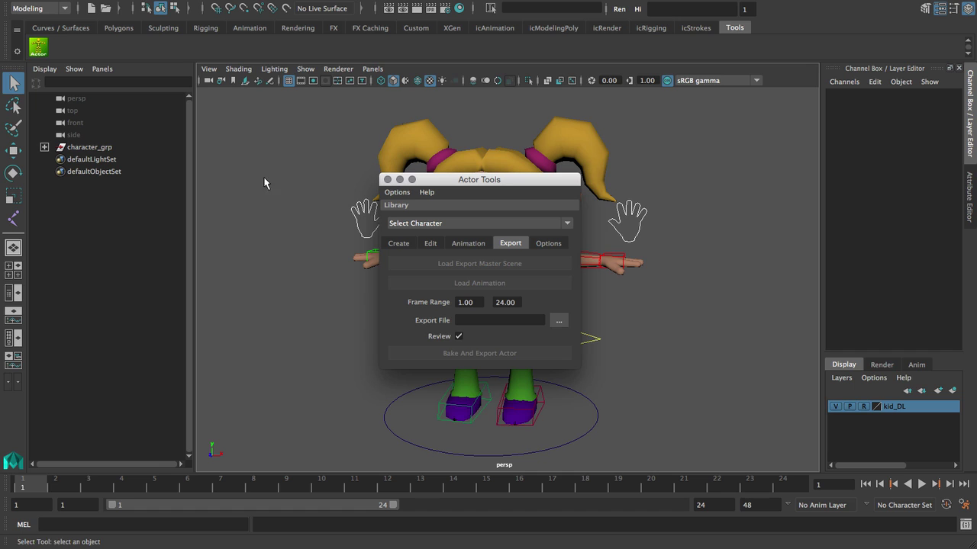
{"action": "left_click", "coordinate": [408, 245]}
{"action": "left_click", "coordinate": [467, 283]}
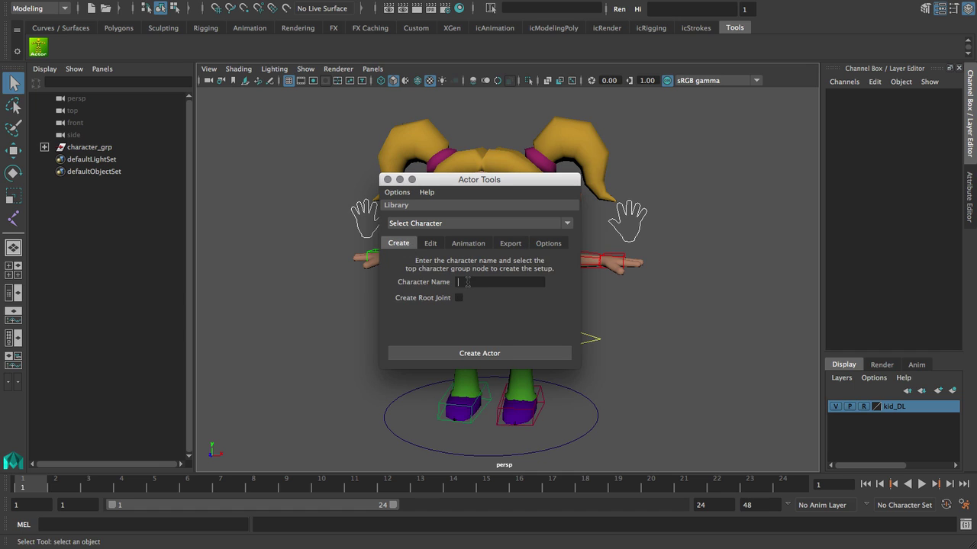
{"action": "type", "text": "paula"}
{"action": "left_click", "coordinate": [100, 147]}
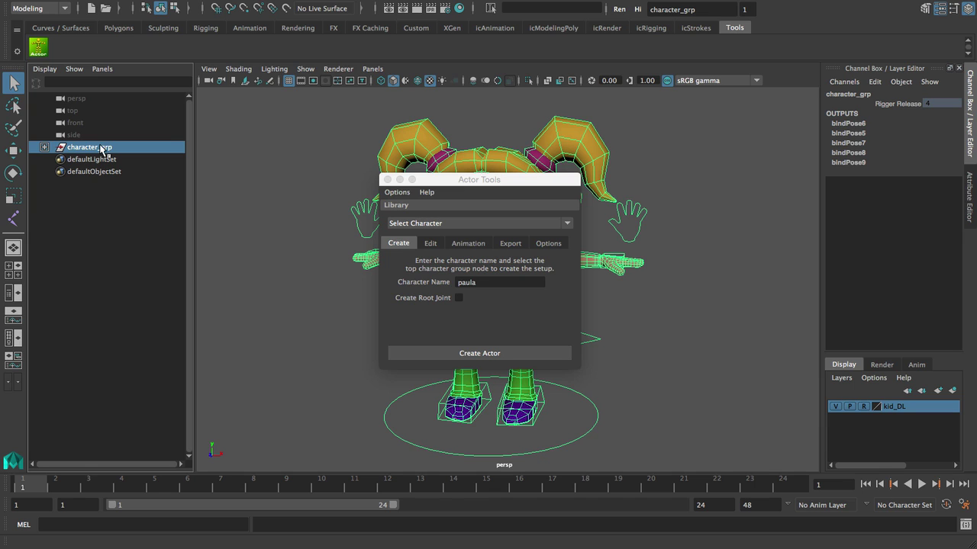
Run Create Actor without saving the scene and enlarge the Skin Nodes list
{"action": "left_click", "coordinate": [479, 353]}
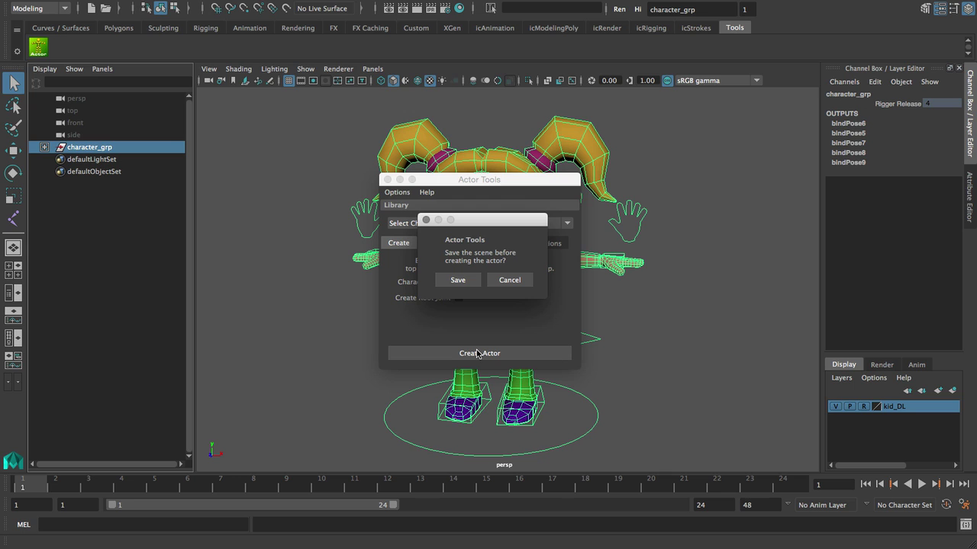
{"action": "left_click", "coordinate": [507, 281]}
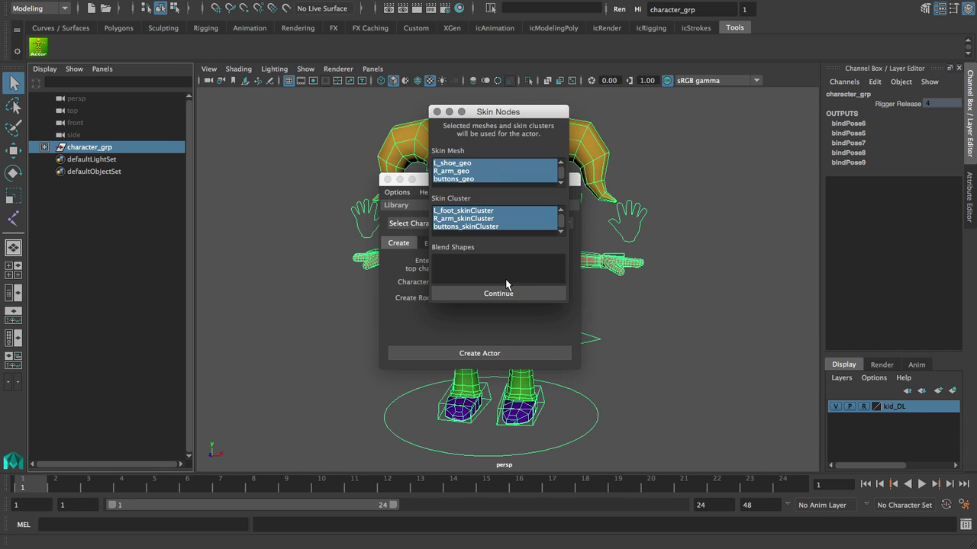
{"action": "left_click_drag", "start_coordinate": [504, 303], "coordinate": [507, 480]}
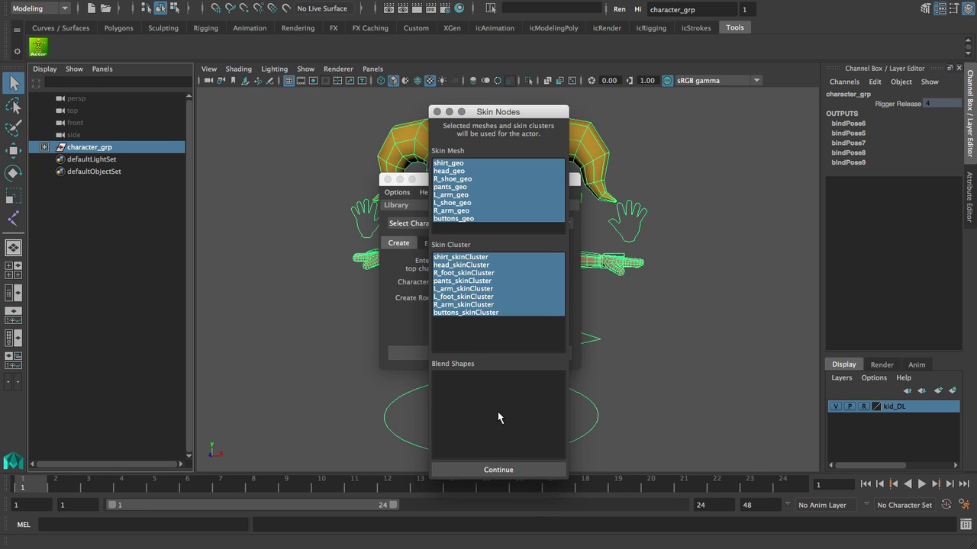
Select all skin meshes, including R_shoe_geo, L_arm_geo and R_arm_geo, and continue
{"action": "left_click", "coordinate": [471, 180], "text": "ctrl"}
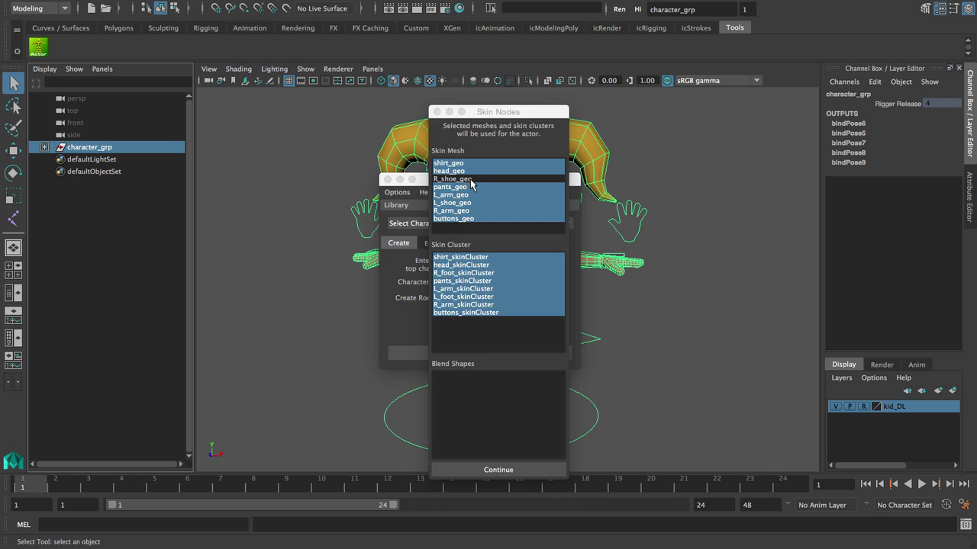
{"action": "left_click", "coordinate": [470, 195], "text": "ctrl"}
{"action": "left_click", "coordinate": [471, 211], "text": "ctrl"}
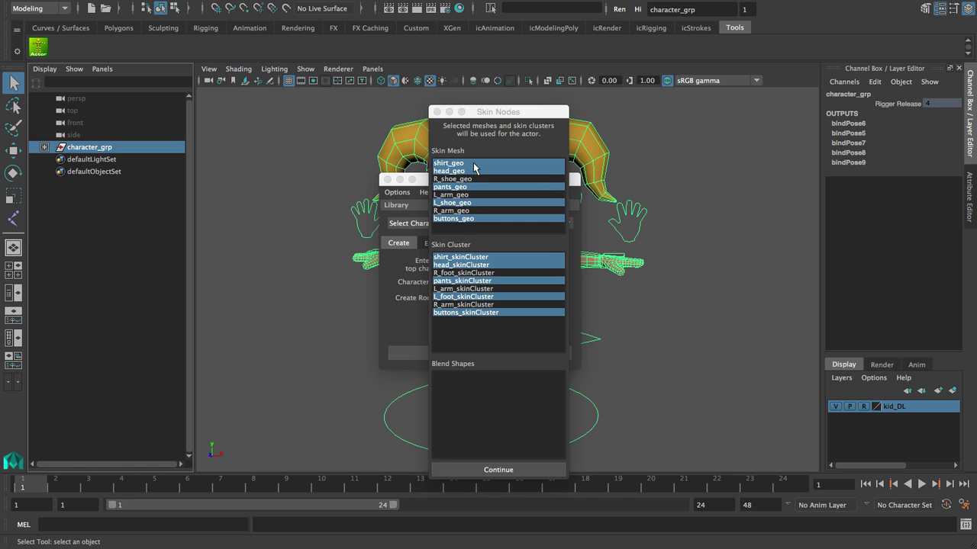
{"action": "left_click_drag", "start_coordinate": [475, 164], "coordinate": [473, 220]}
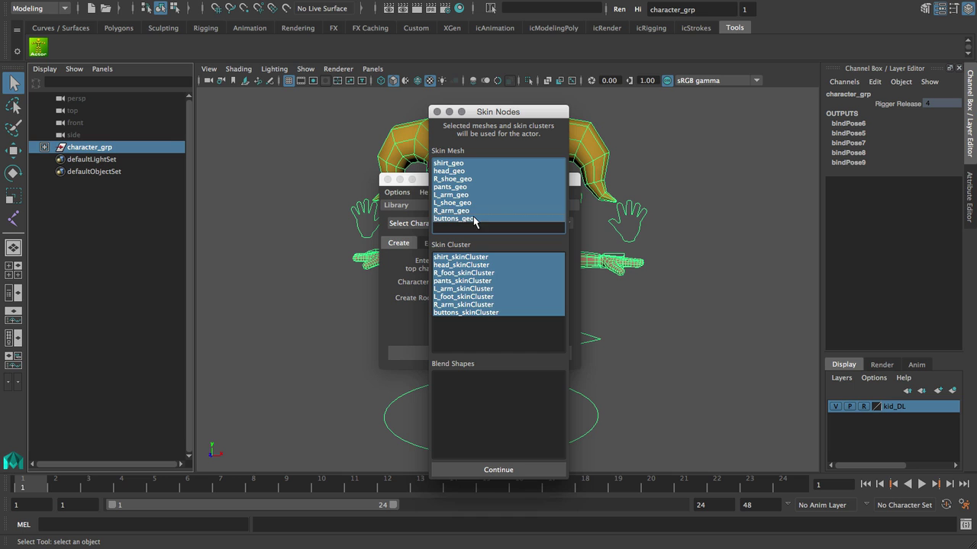
{"action": "left_click", "coordinate": [499, 470]}
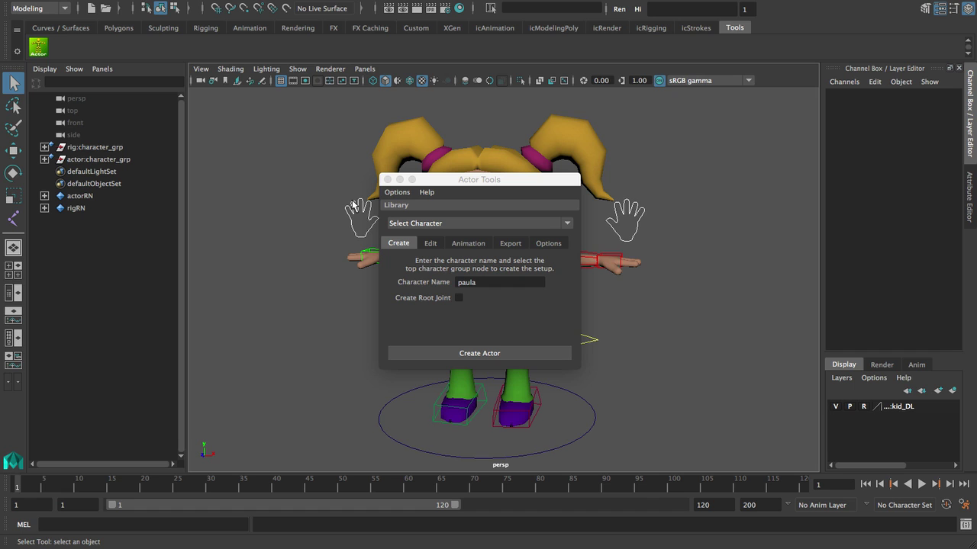
Rotate the rig's left upper-arm joint down to test the actor
{"action": "left_click_drag", "start_coordinate": [458, 182], "coordinate": [799, 185]}
{"action": "left_click", "coordinate": [561, 251]}
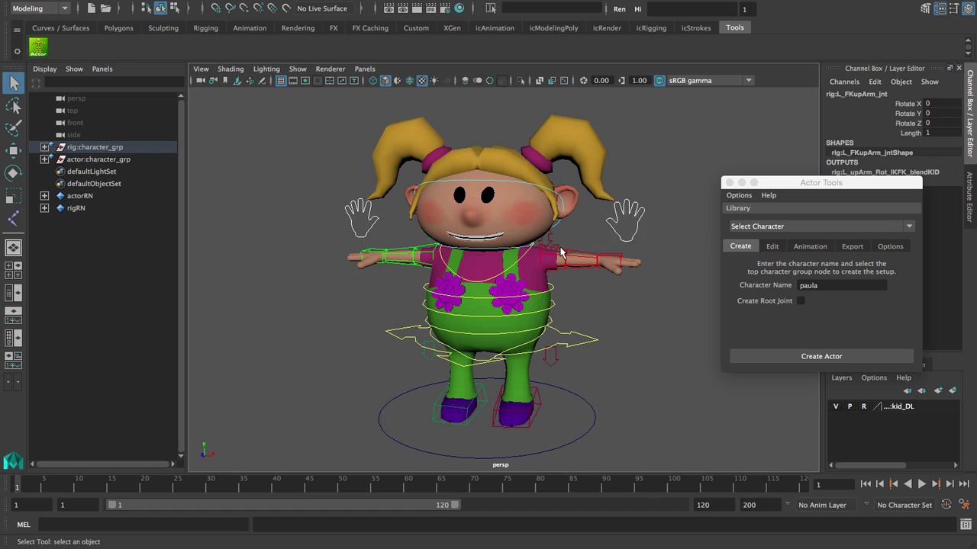
{"action": "key", "text": "e"}
{"action": "left_click_drag", "start_coordinate": [563, 244], "coordinate": [578, 263]}
Compare rig:character_grp with actor:character_grp, then load paula as the current character
{"action": "left_click", "coordinate": [109, 148]}
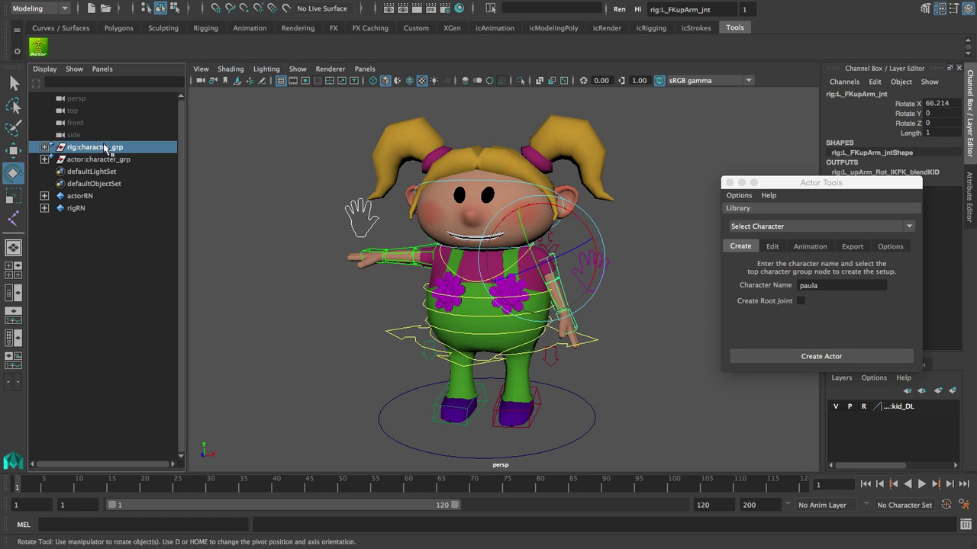
{"action": "left_click", "coordinate": [108, 160]}
{"action": "left_click", "coordinate": [112, 147]}
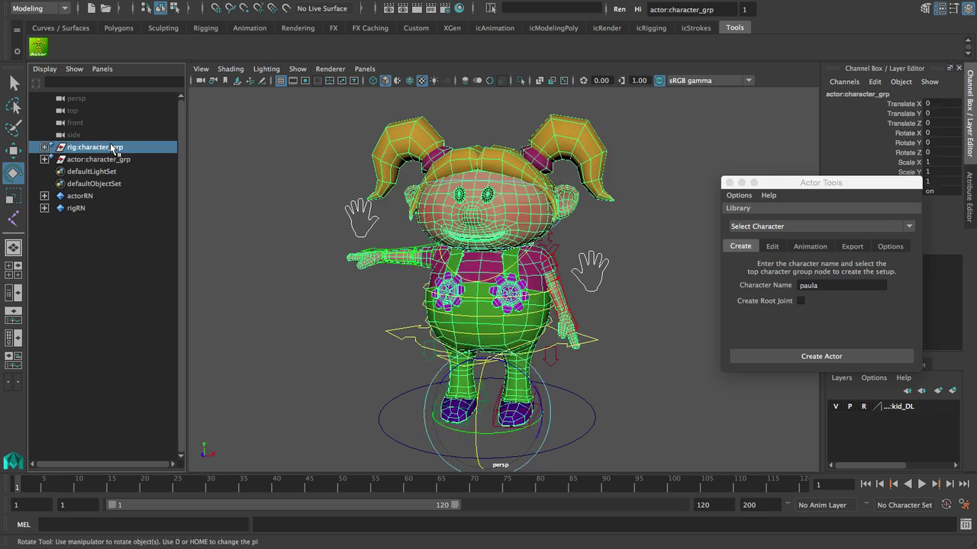
{"action": "left_click", "coordinate": [656, 187]}
{"action": "left_click_drag", "start_coordinate": [796, 185], "coordinate": [453, 186]}
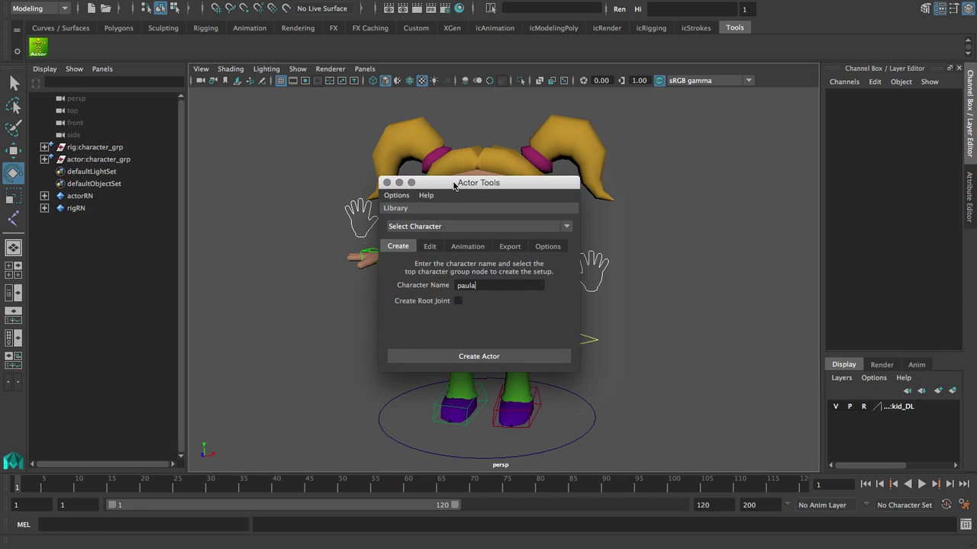
{"action": "left_click", "coordinate": [436, 227]}
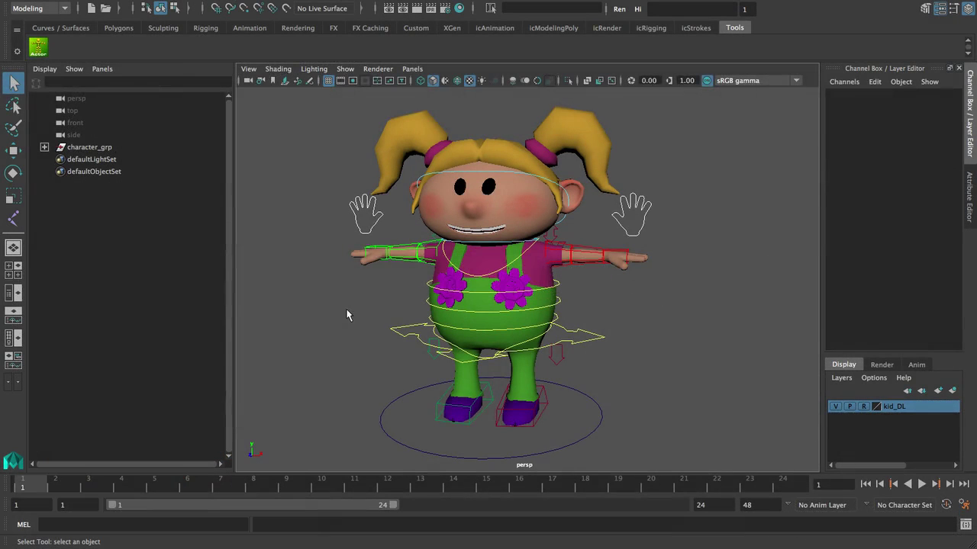
Create actor paula from character_grp with Create Root Joint enabled
{"action": "left_click", "coordinate": [38, 47]}
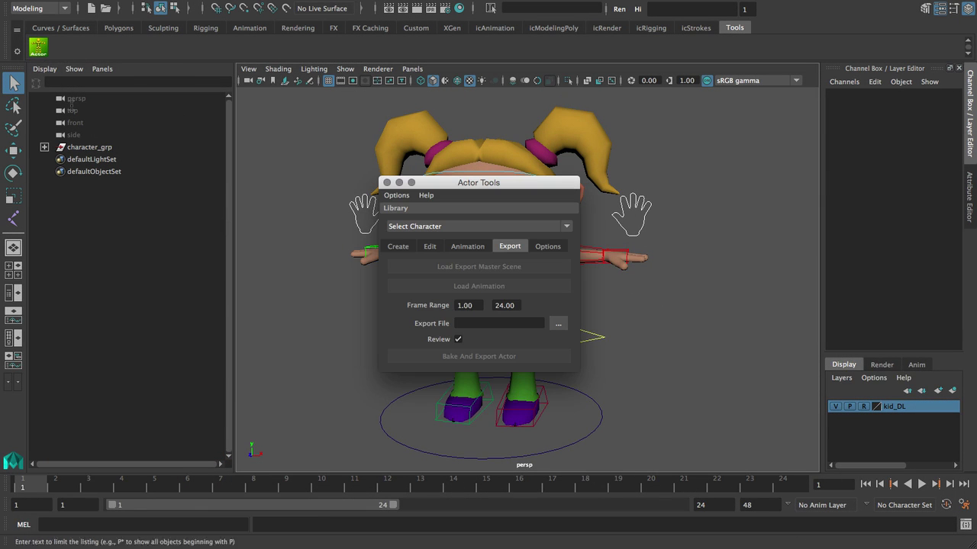
{"action": "left_click", "coordinate": [394, 246]}
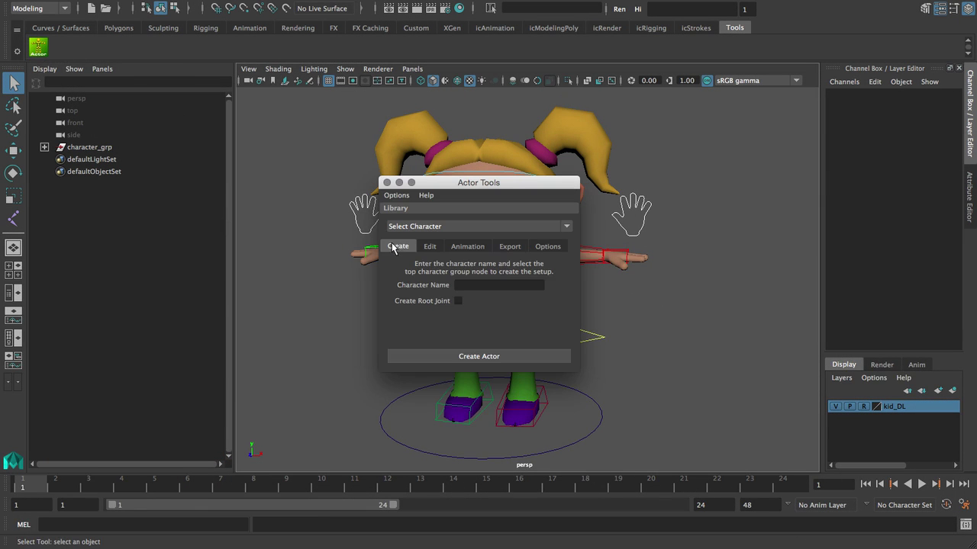
{"action": "type", "text": "paula"}
{"action": "left_click", "coordinate": [458, 300]}
{"action": "left_click", "coordinate": [101, 148]}
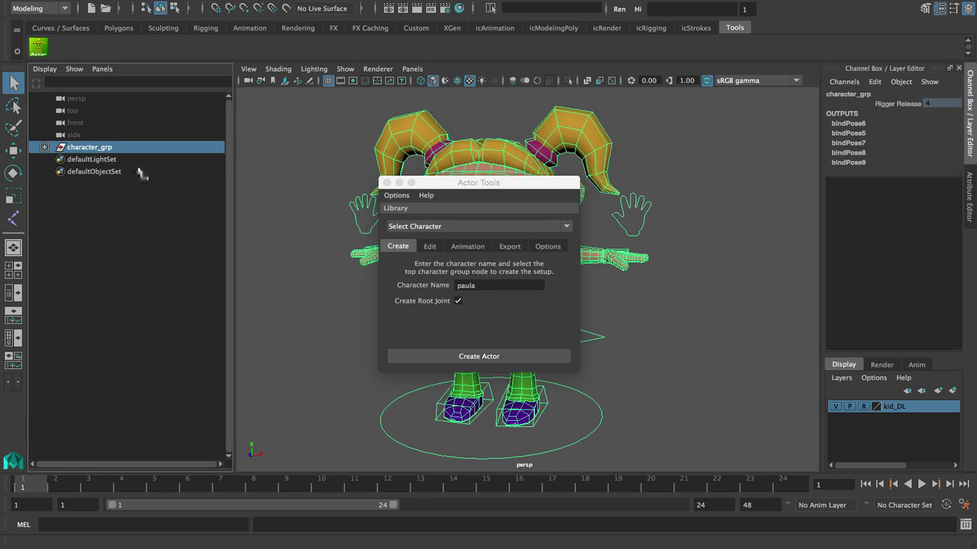
{"action": "left_click", "coordinate": [491, 361]}
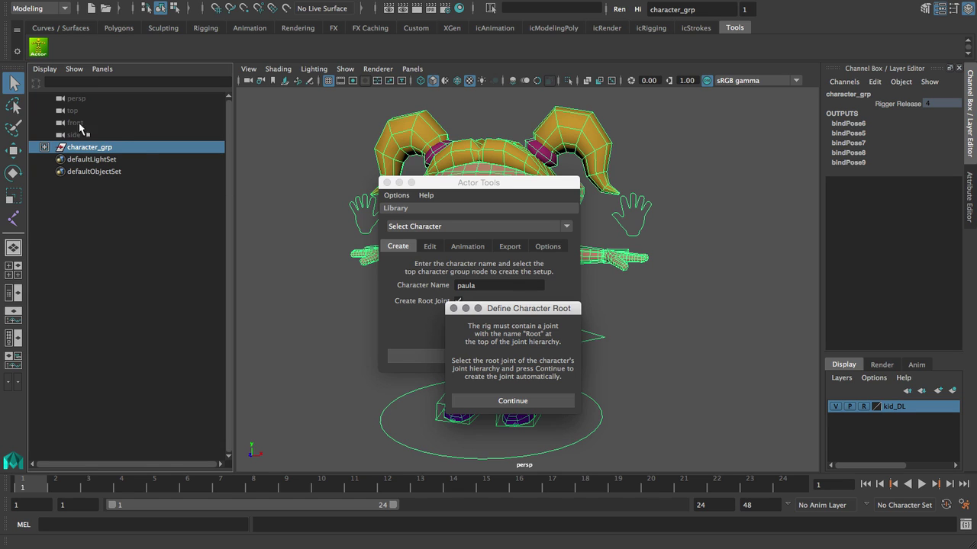
Define root_jnt as character root, parent its sibling joints under Root, and skip saving
{"action": "left_click", "coordinate": [45, 148]}
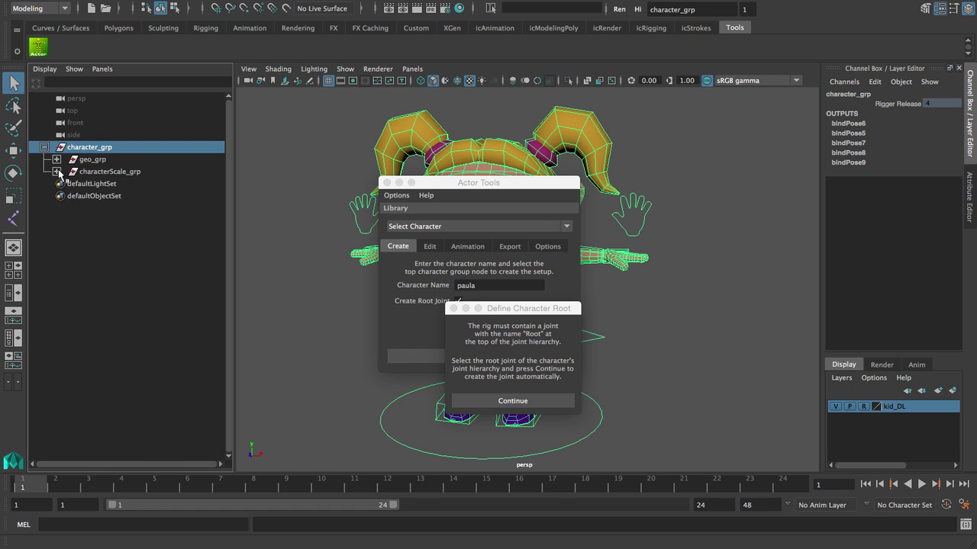
{"action": "left_click", "coordinate": [56, 171]}
{"action": "left_click", "coordinate": [116, 208]}
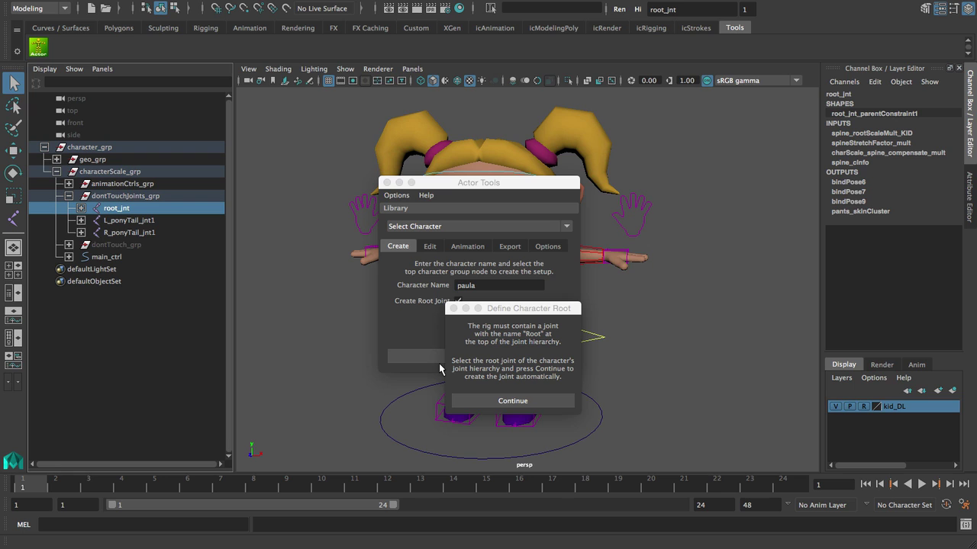
{"action": "left_click", "coordinate": [513, 403]}
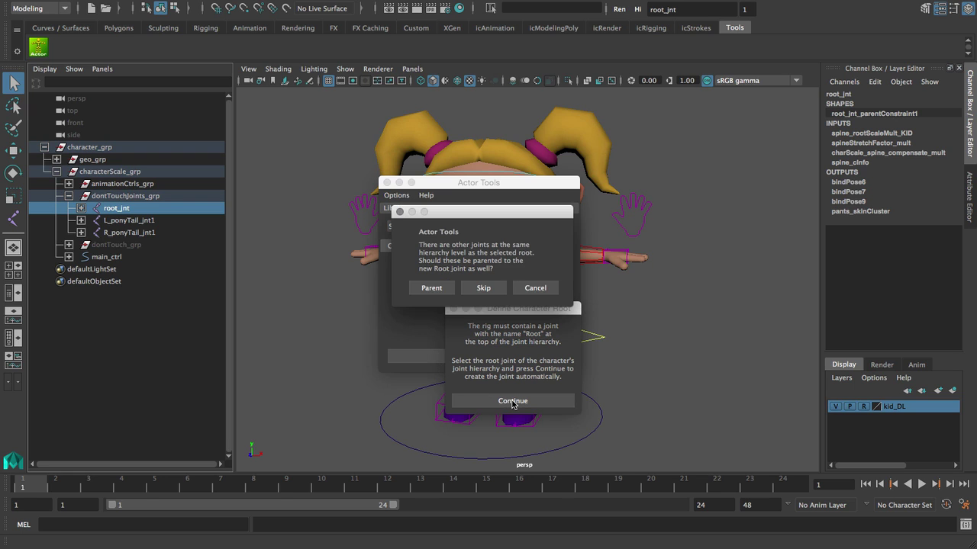
{"action": "left_click", "coordinate": [436, 290]}
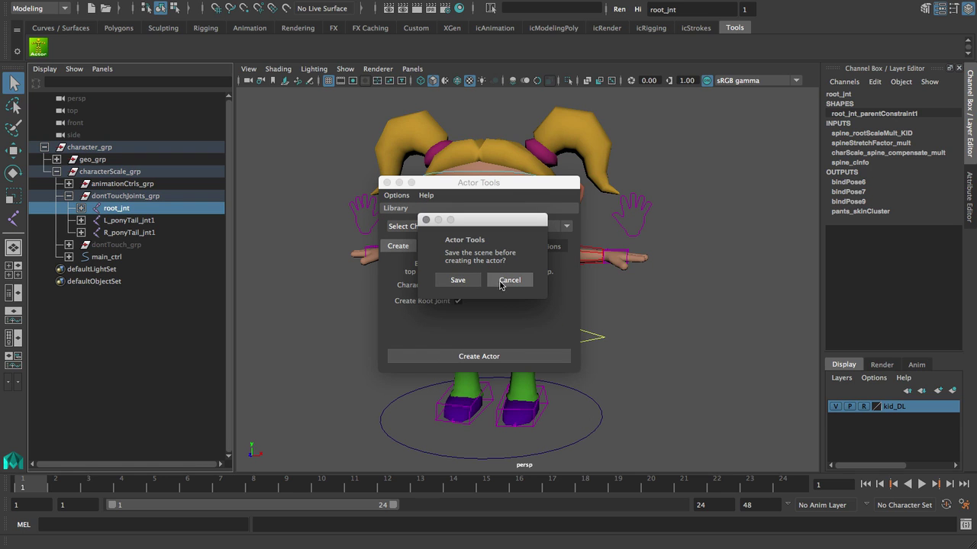
{"action": "left_click", "coordinate": [506, 280]}
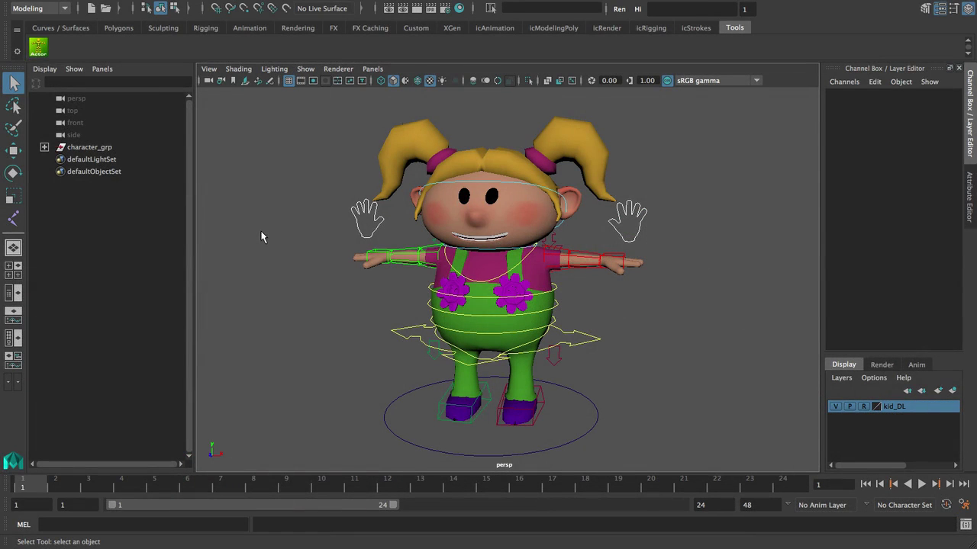
Enter paula as the new actor's name and pick character_grp as its top group
{"action": "left_click", "coordinate": [38, 48]}
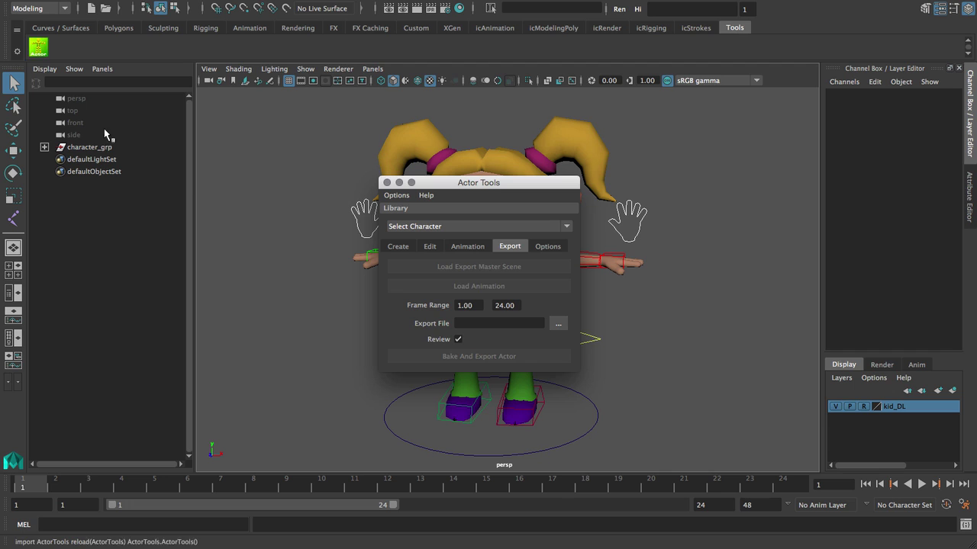
{"action": "left_click", "coordinate": [398, 246]}
{"action": "left_click", "coordinate": [491, 285]}
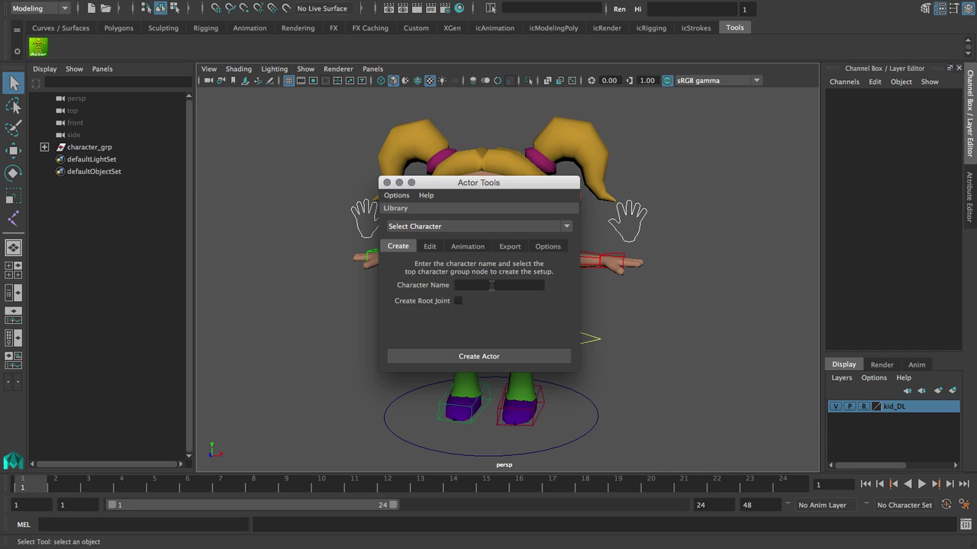
{"action": "type", "text": "paula"}
{"action": "left_click", "coordinate": [116, 147]}
Create the actor without saving the scene and accept the skin clusters
{"action": "left_click", "coordinate": [473, 357]}
{"action": "left_click", "coordinate": [512, 283]}
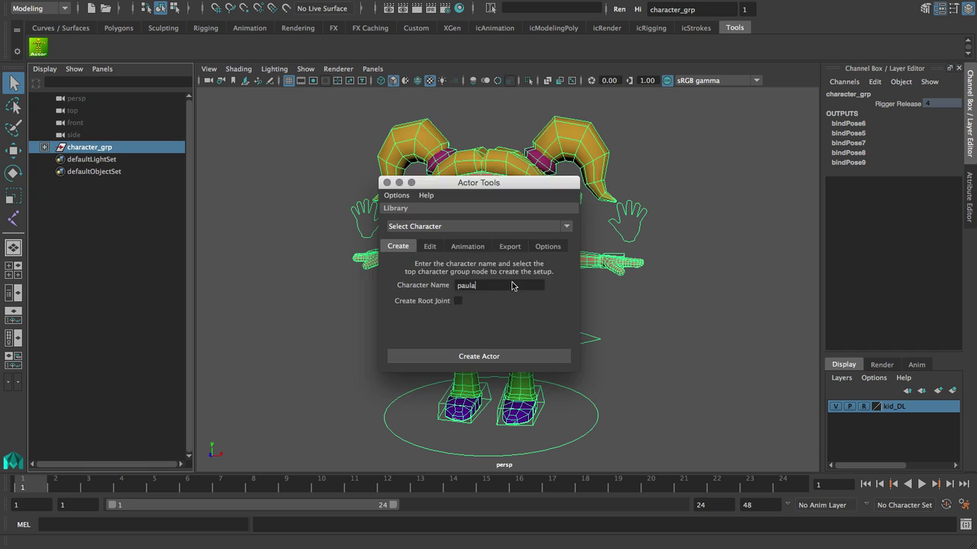
{"action": "left_click", "coordinate": [499, 290]}
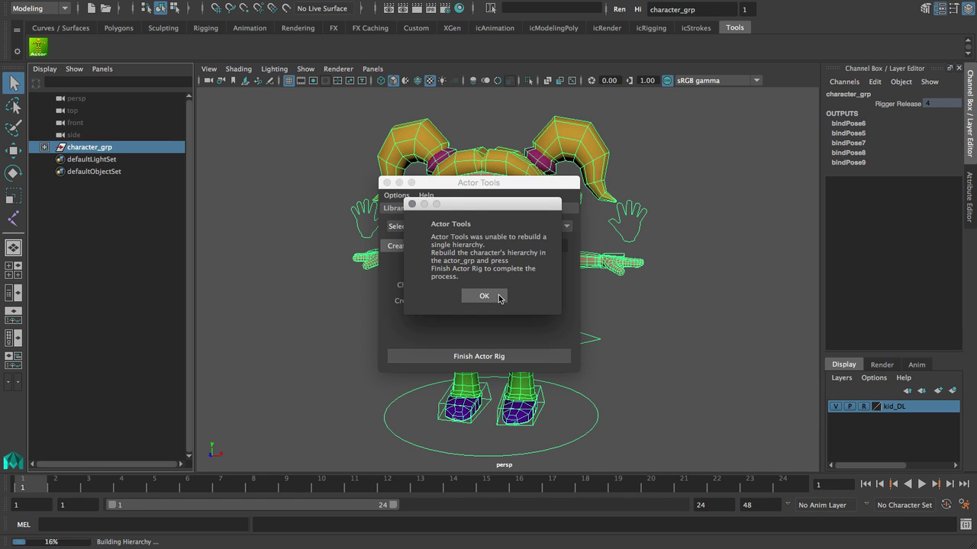
Dismiss the hierarchy warning, inspect actor_grp's joints, and finish the actor rig
{"action": "left_click", "coordinate": [484, 297]}
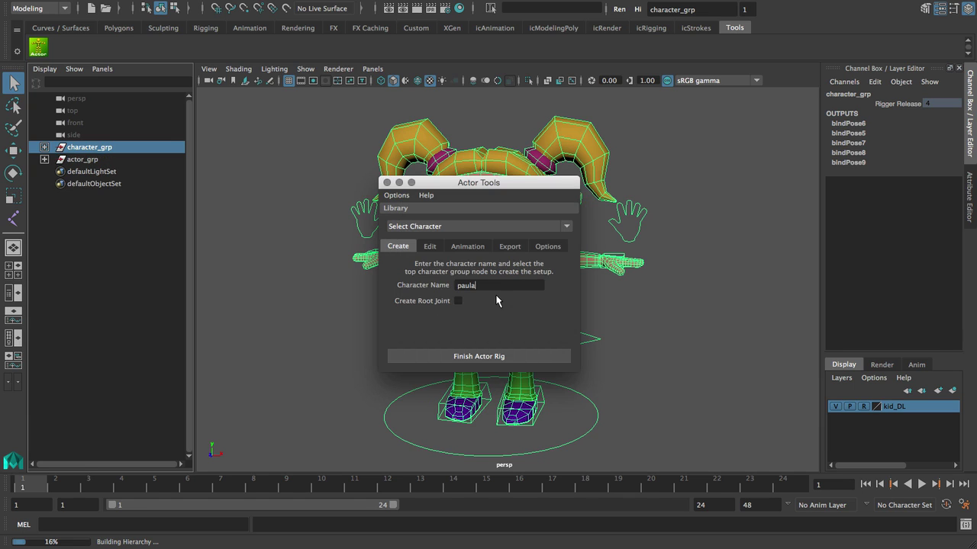
{"action": "left_click", "coordinate": [44, 160]}
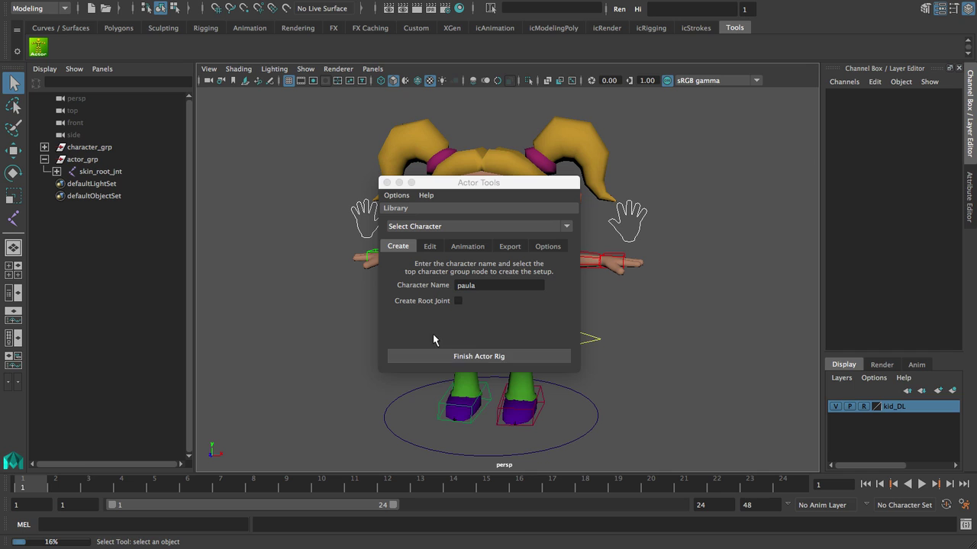
{"action": "left_click", "coordinate": [482, 357]}
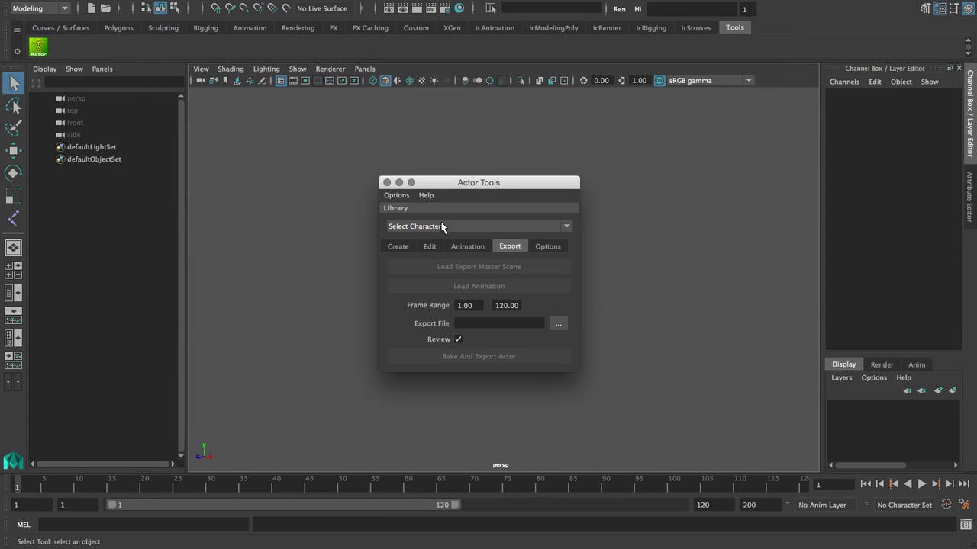
Load paula's character rig into the scene from the Edit tab
{"action": "left_click", "coordinate": [441, 226]}
{"action": "left_click", "coordinate": [426, 253]}
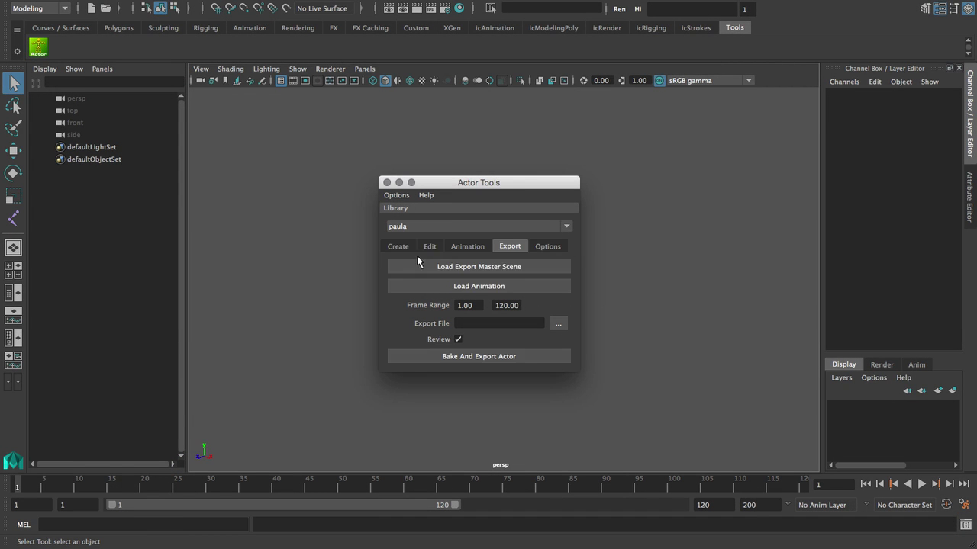
{"action": "left_click", "coordinate": [431, 245]}
{"action": "left_click", "coordinate": [473, 267]}
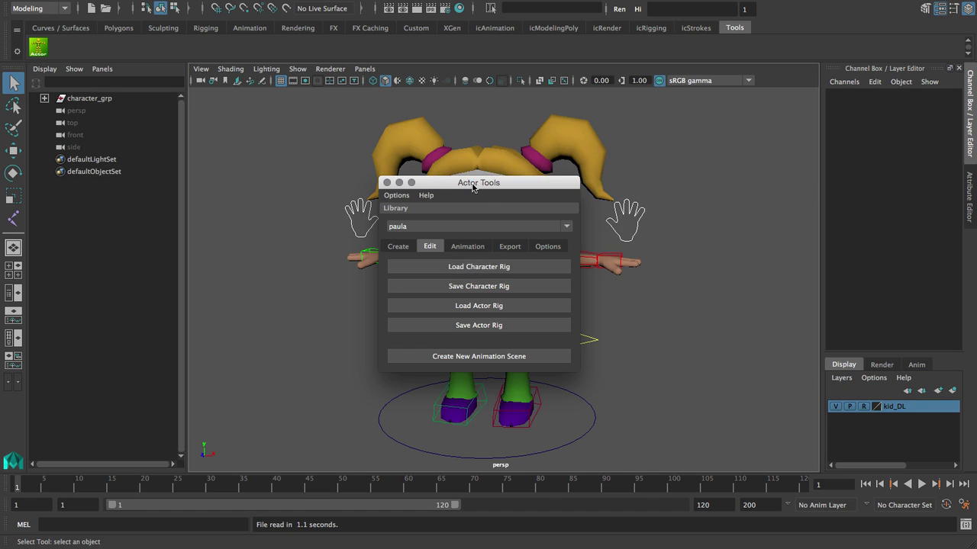
Raise the three top CVs of the head control curve and save the character rig
{"action": "left_click_drag", "start_coordinate": [471, 186], "coordinate": [755, 197]}
{"action": "key", "text": "6"}
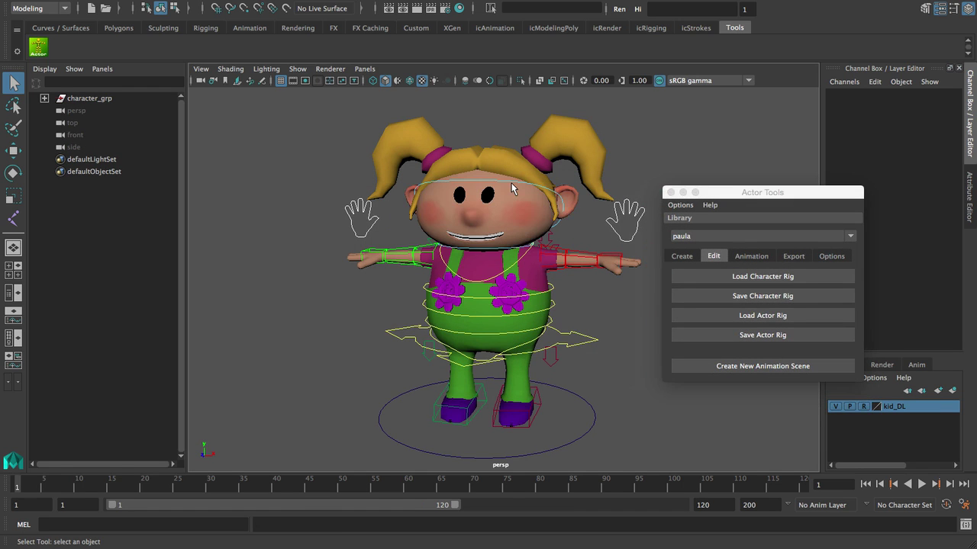
{"action": "right_click_drag", "start_coordinate": [543, 191], "coordinate": [467, 175]}
{"action": "left_click_drag", "start_coordinate": [429, 166], "coordinate": [474, 112]}
{"action": "key", "text": "w"}
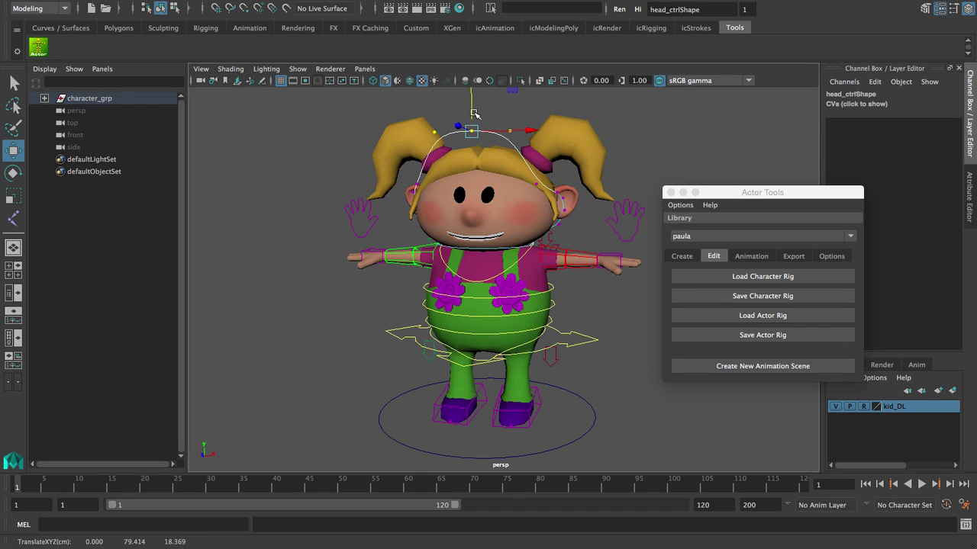
{"action": "key", "text": "q"}
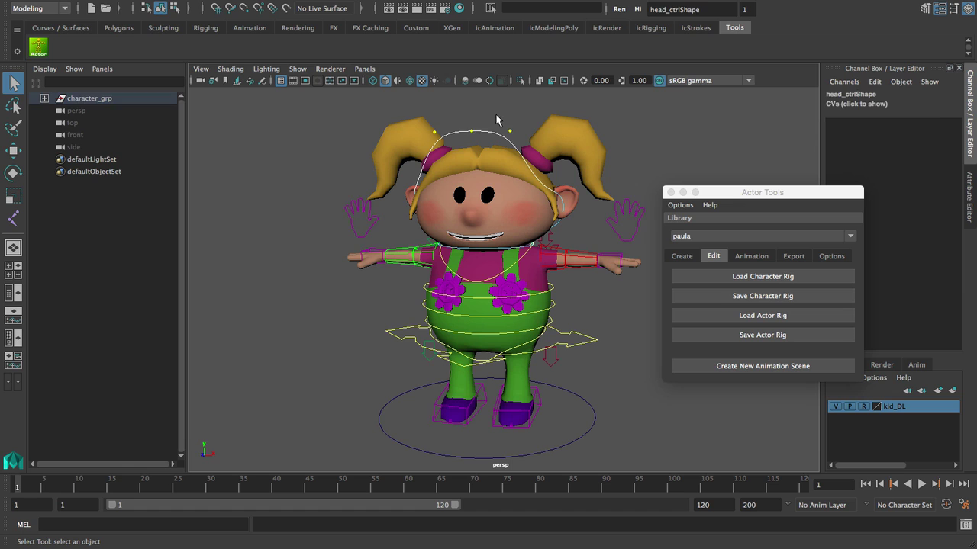
{"action": "left_click", "coordinate": [496, 120]}
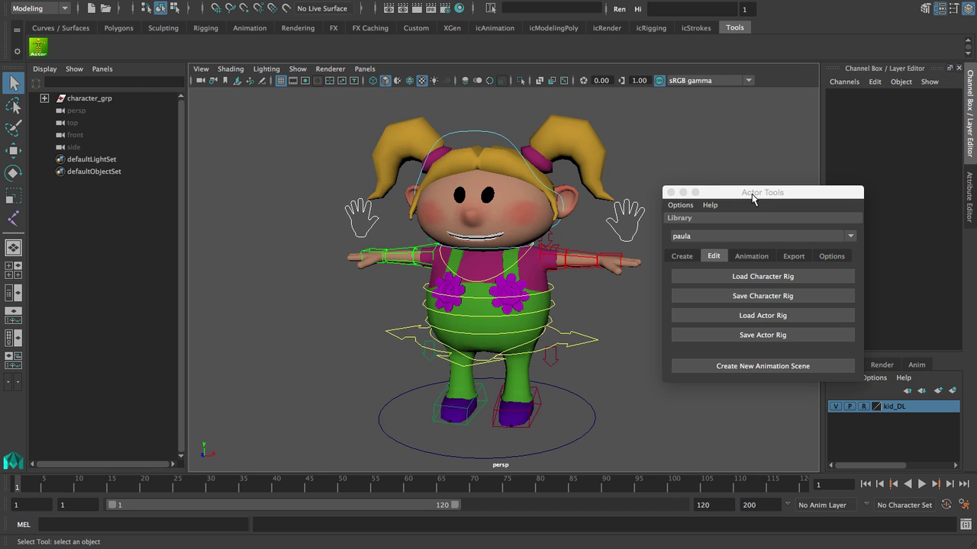
{"action": "left_click_drag", "start_coordinate": [752, 197], "coordinate": [756, 173]}
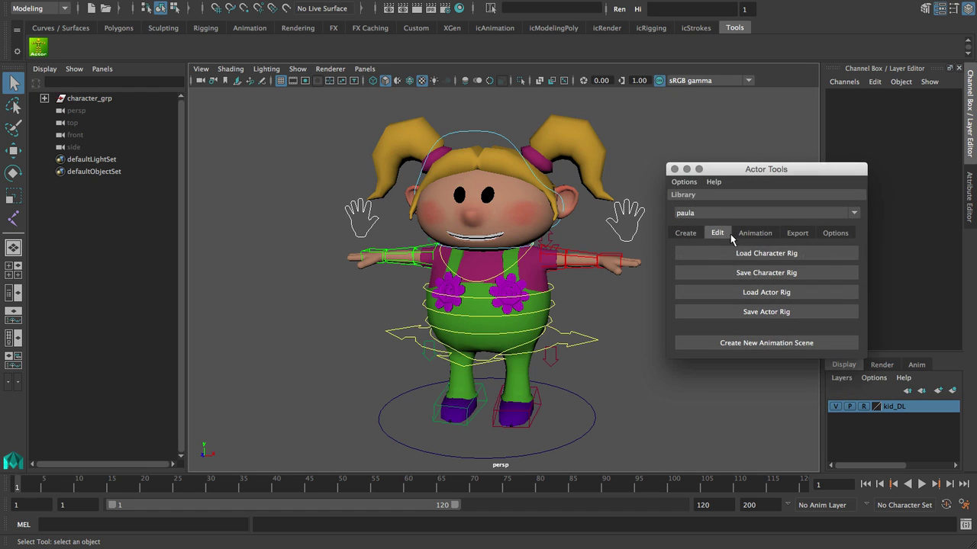
{"action": "left_click", "coordinate": [763, 273]}
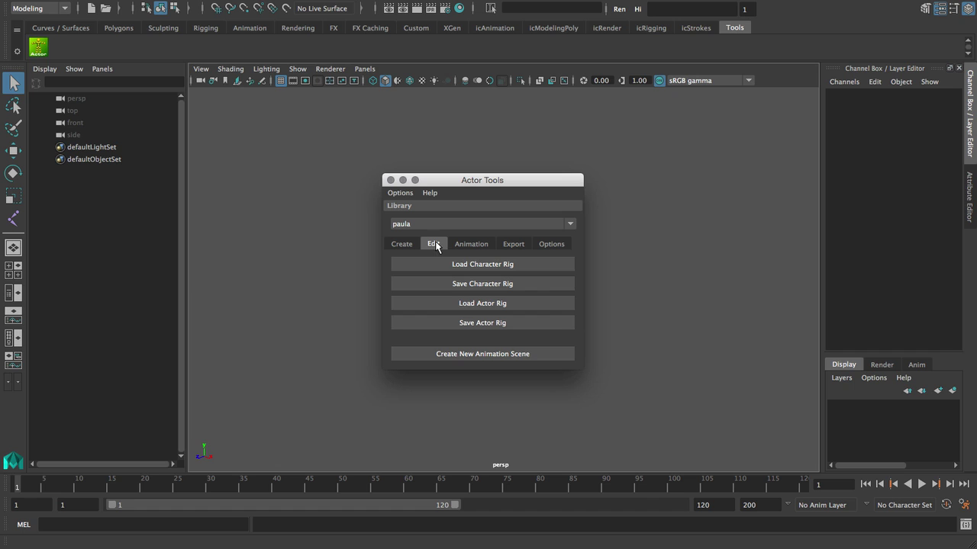
Create a new animation scene for paula and display the character textured
{"action": "left_click", "coordinate": [479, 356]}
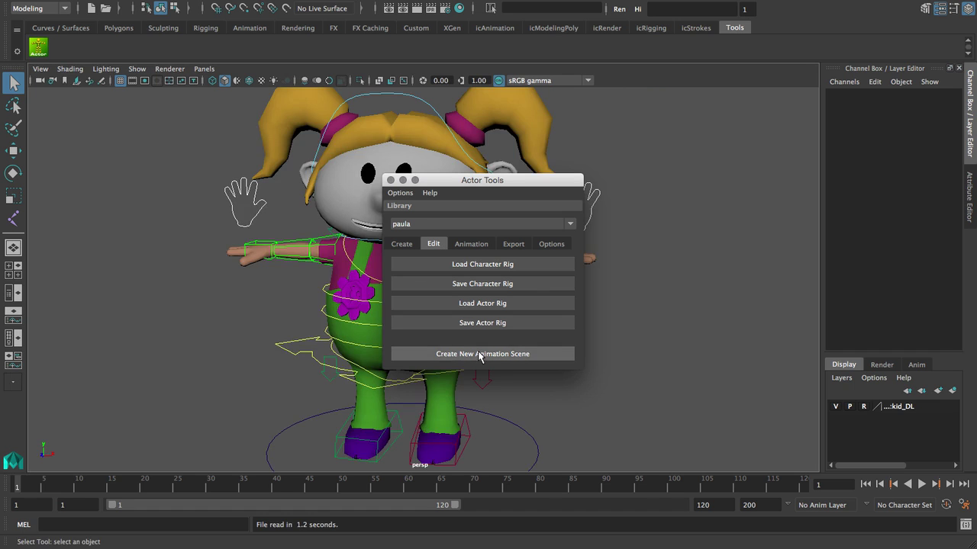
{"action": "left_click_drag", "start_coordinate": [461, 181], "coordinate": [715, 189]}
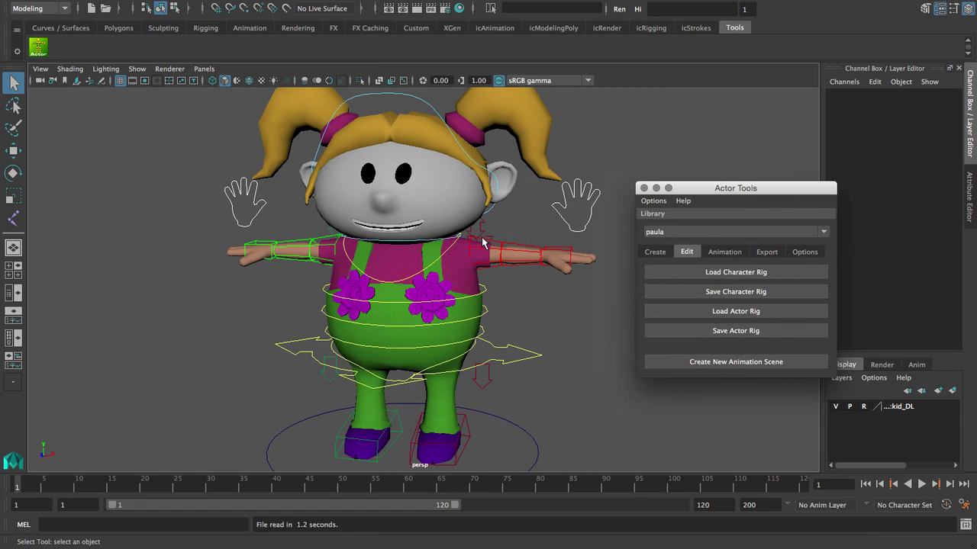
{"action": "key", "text": "6"}
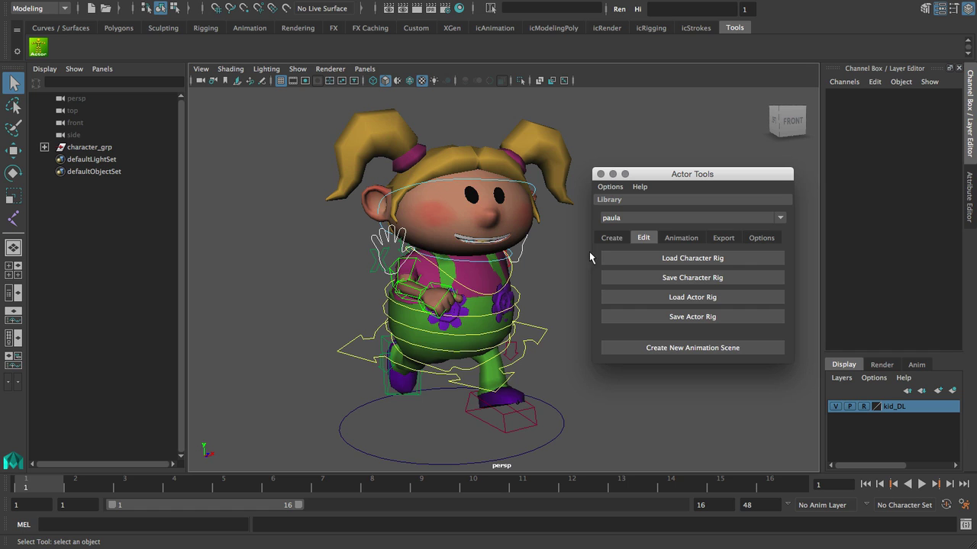
Name the animation file run and save it to the library with character_grp selected
{"action": "left_click", "coordinate": [677, 237]}
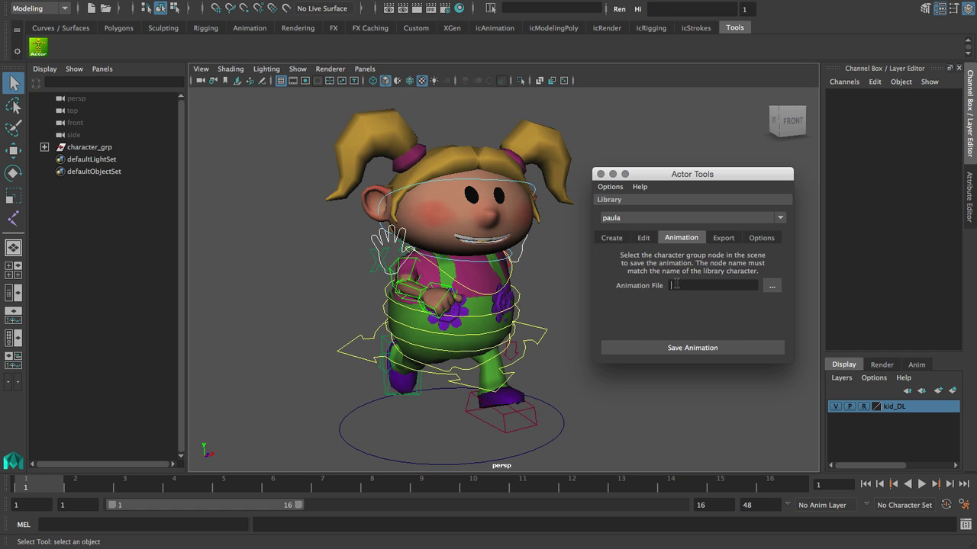
{"action": "type", "text": "run"}
{"action": "left_click", "coordinate": [771, 285]}
{"action": "left_click", "coordinate": [498, 134]}
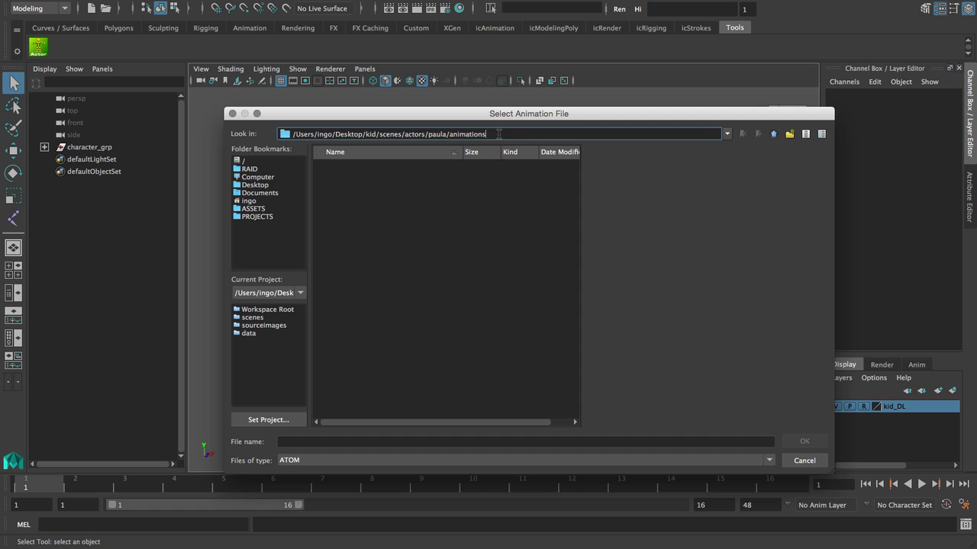
{"action": "left_click_drag", "start_coordinate": [498, 134], "coordinate": [367, 134]}
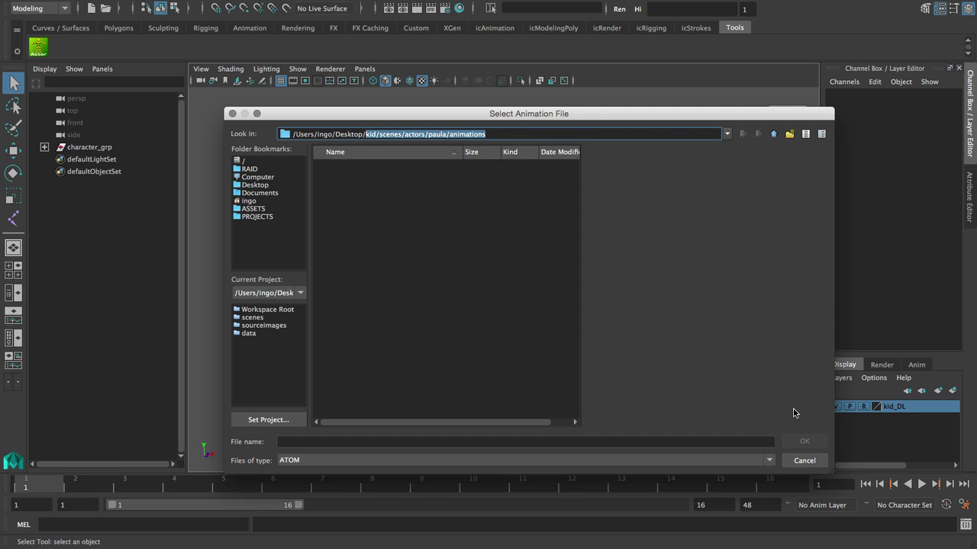
{"action": "left_click", "coordinate": [809, 460]}
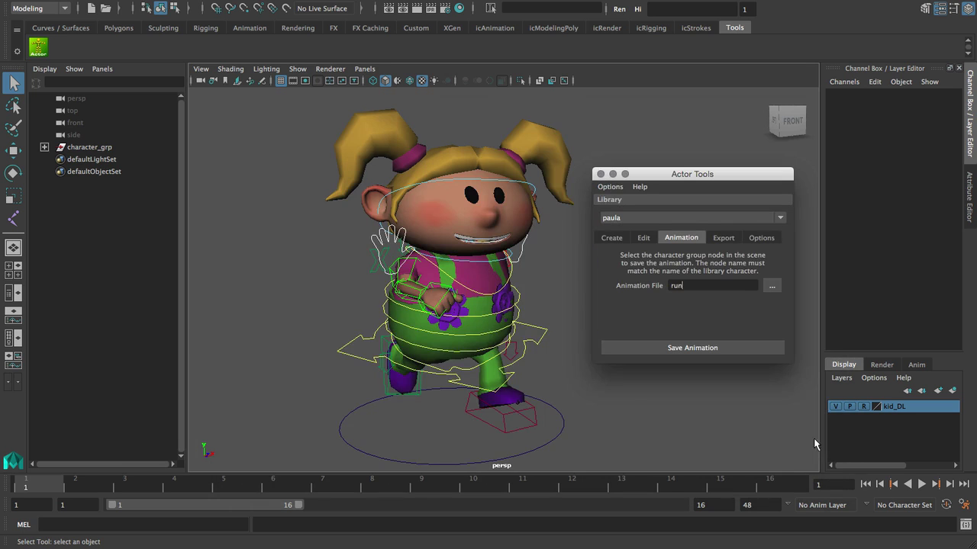
{"action": "left_click", "coordinate": [96, 147]}
{"action": "left_click", "coordinate": [715, 348]}
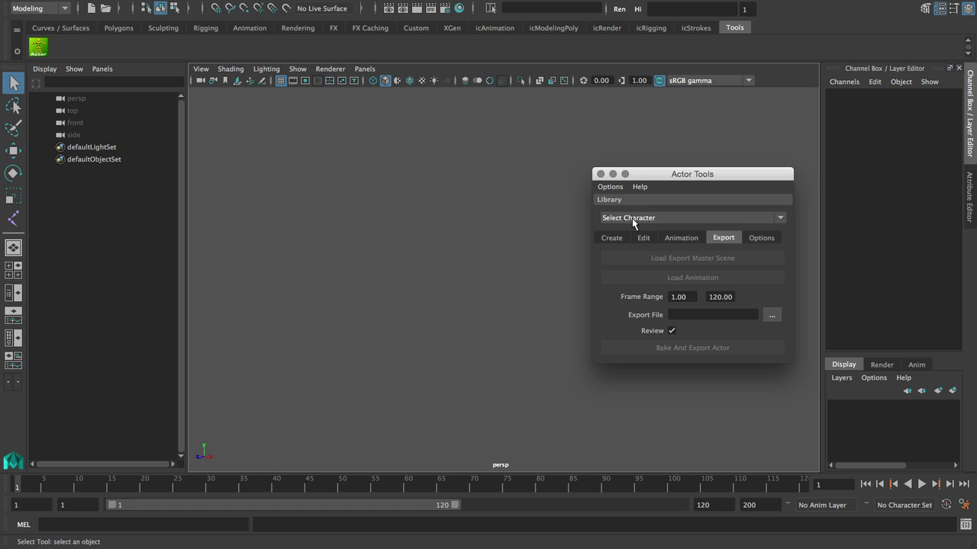
Load paula's export master scene with the Outliner shown
{"action": "left_click", "coordinate": [632, 218]}
{"action": "left_click", "coordinate": [632, 241]}
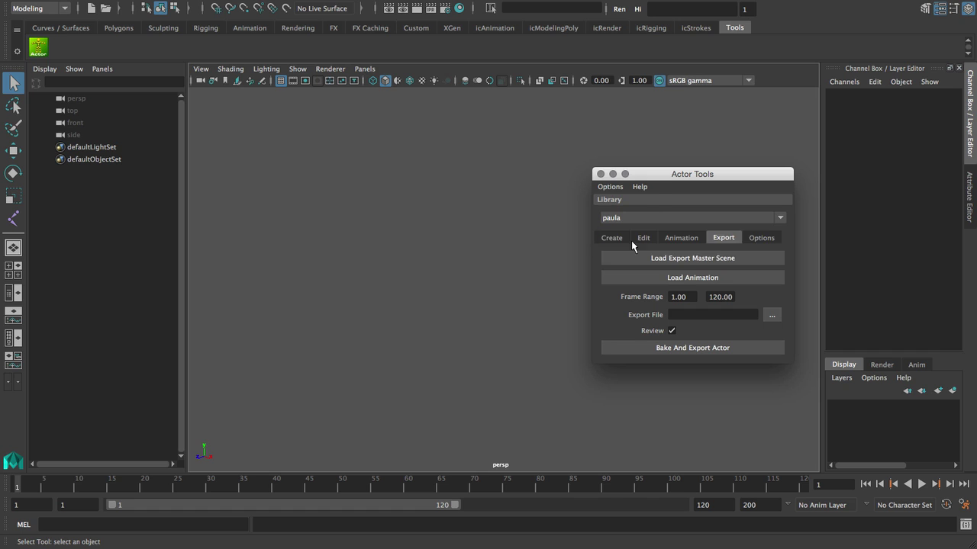
{"action": "left_click", "coordinate": [715, 260]}
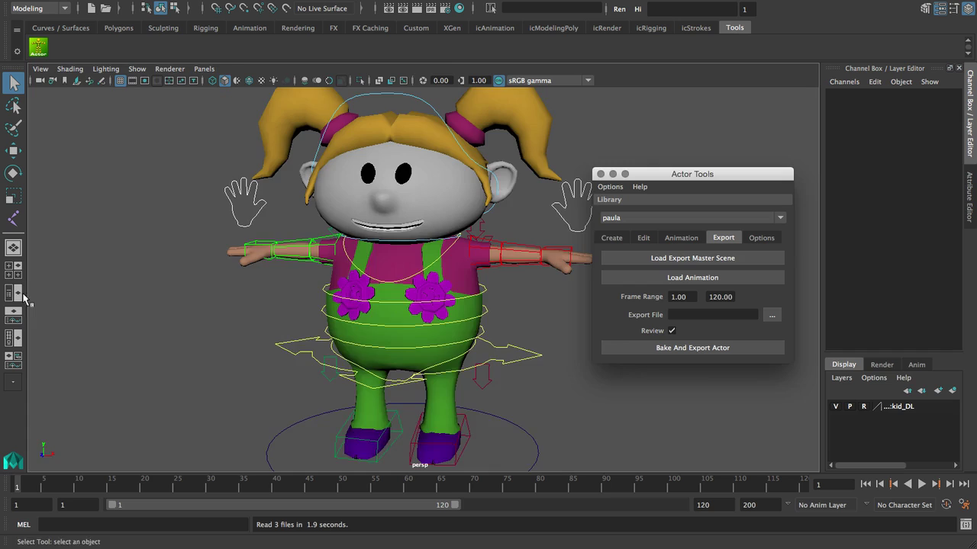
{"action": "left_click", "coordinate": [23, 296]}
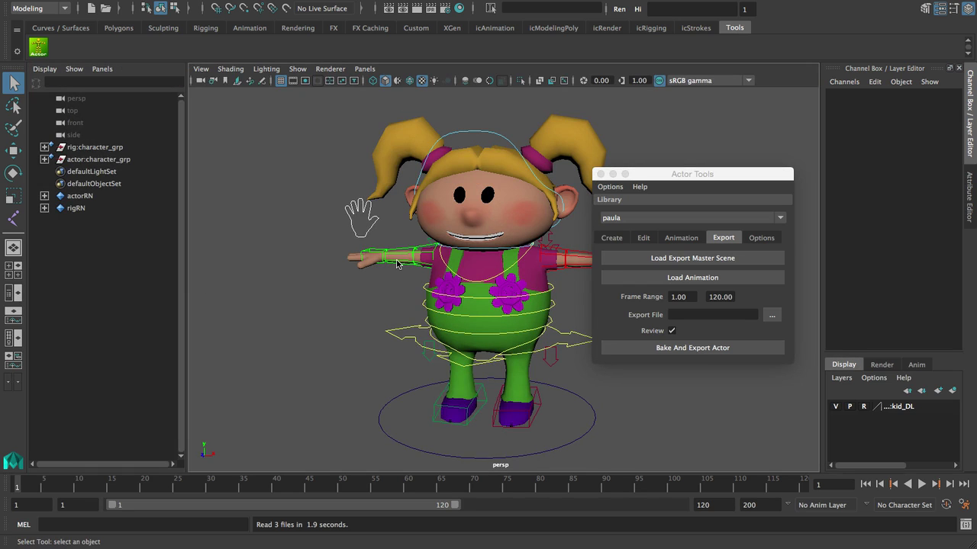
Import the run.atom animation onto the character
{"action": "left_click", "coordinate": [617, 279]}
{"action": "left_click", "coordinate": [349, 166]}
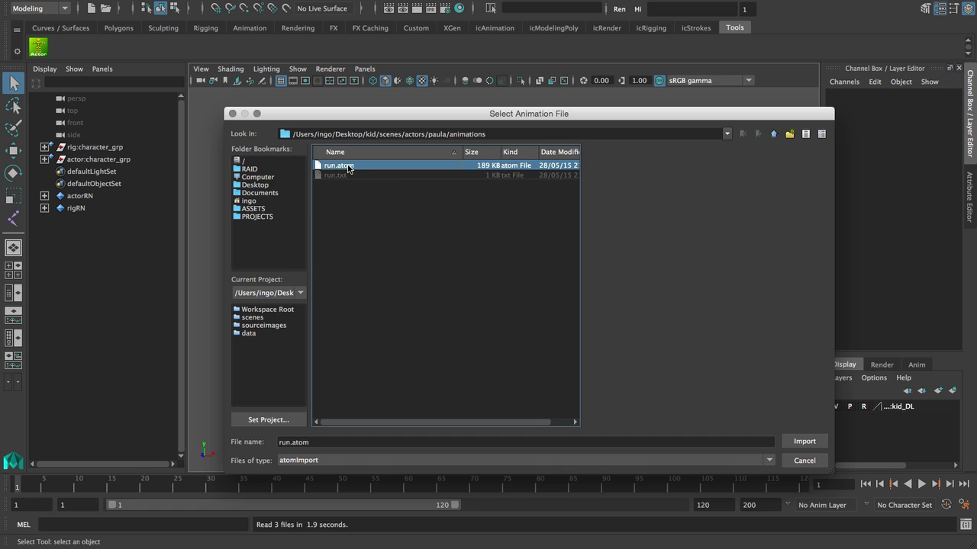
{"action": "left_click", "coordinate": [797, 442]}
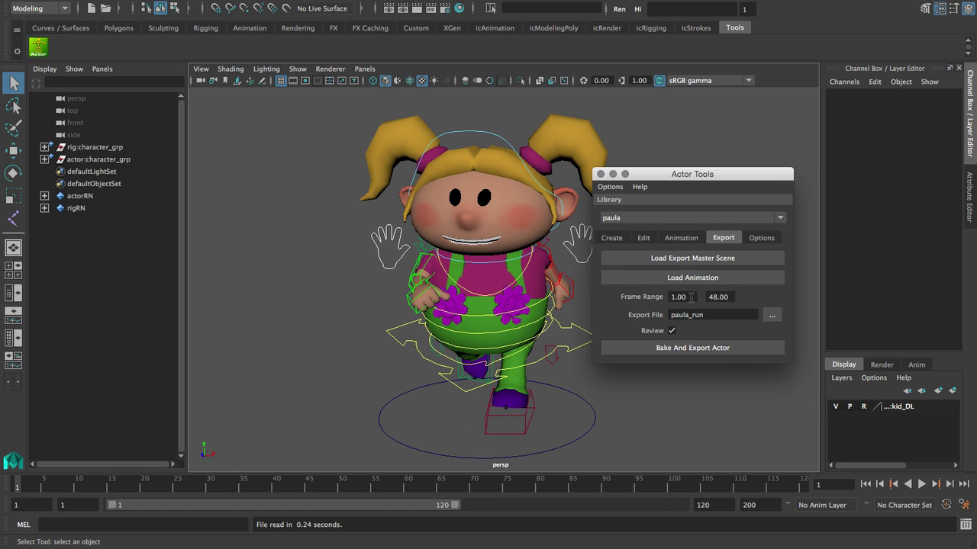
Set the export frame range end to 16
{"action": "double_click", "coordinate": [673, 297]}
{"action": "double_click", "coordinate": [729, 298]}
{"action": "type", "text": "16"}
{"action": "key", "text": "Tab"}
Check the export folder, then bake paula's run animation onto the actor and export it as paula_run
{"action": "left_click", "coordinate": [772, 315]}
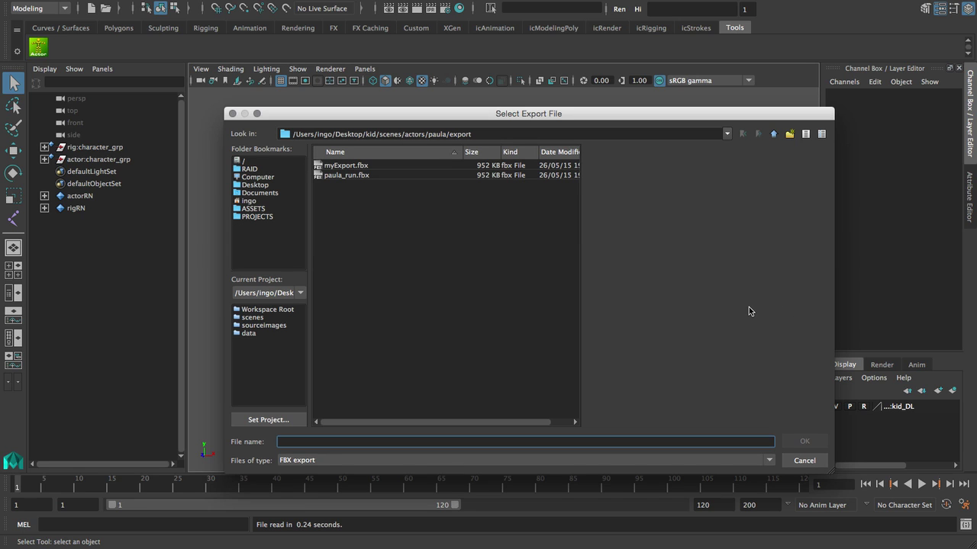
{"action": "left_click", "coordinate": [804, 461]}
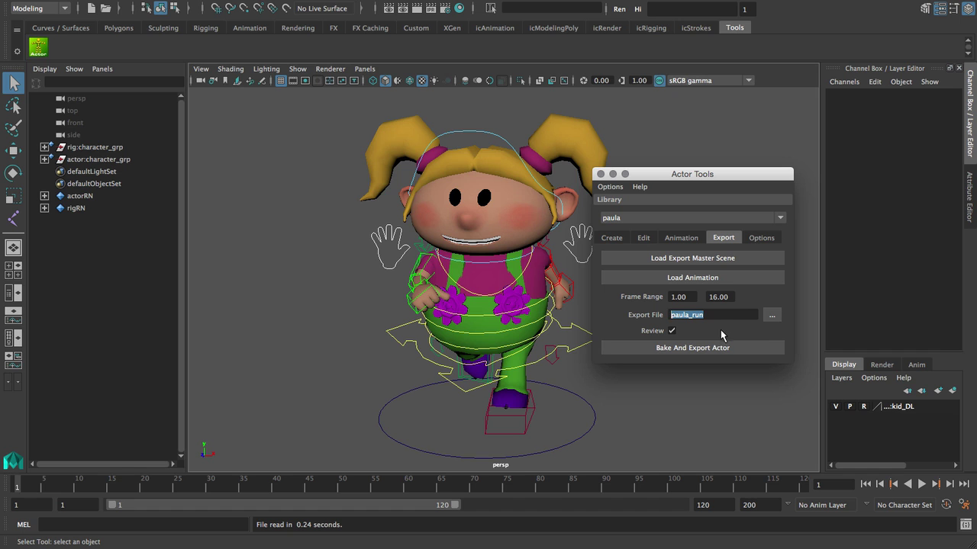
{"action": "left_click", "coordinate": [723, 348]}
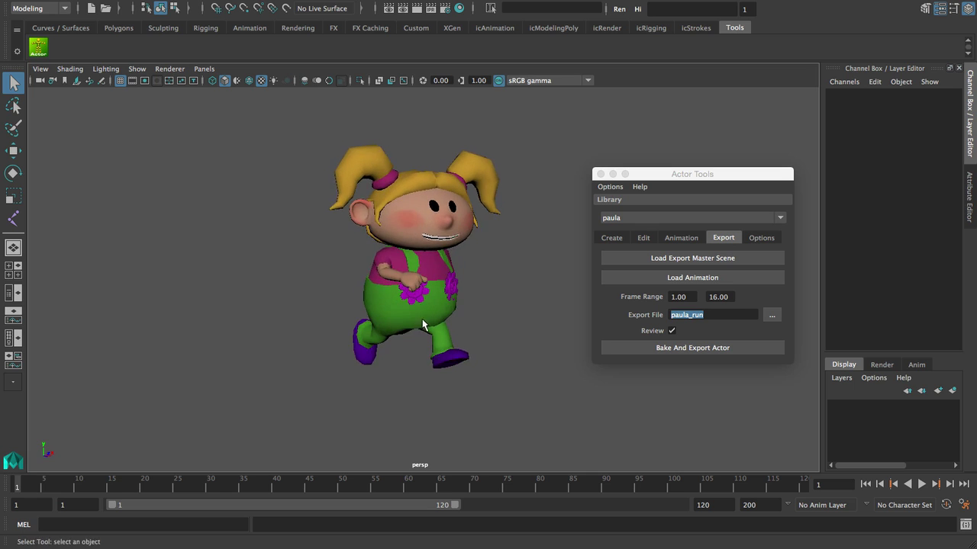
{"action": "right_click_drag", "start_coordinate": [423, 324], "coordinate": [517, 335], "text": "alt"}
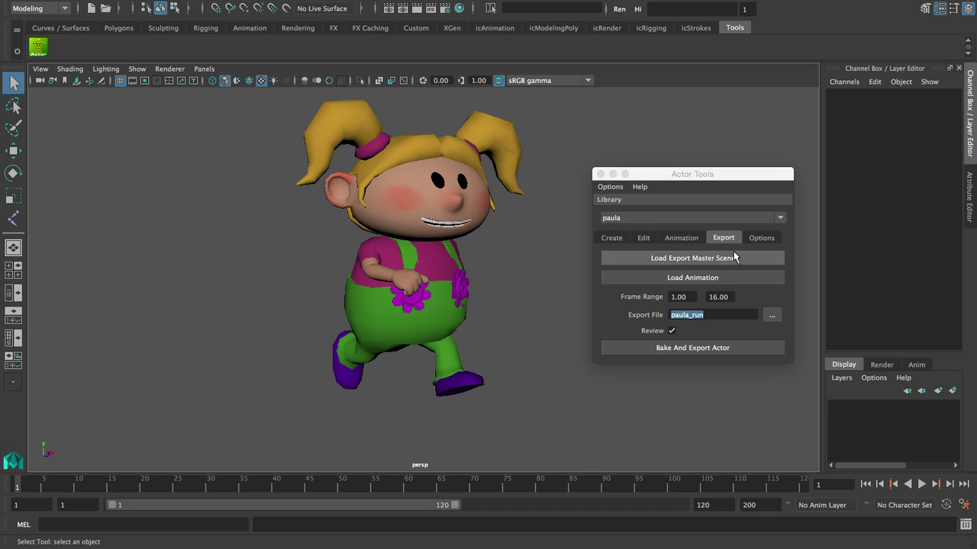
Review the FBX export options, then turn on Advanced Export, which disables the paula_run file name
{"action": "left_click", "coordinate": [763, 238]}
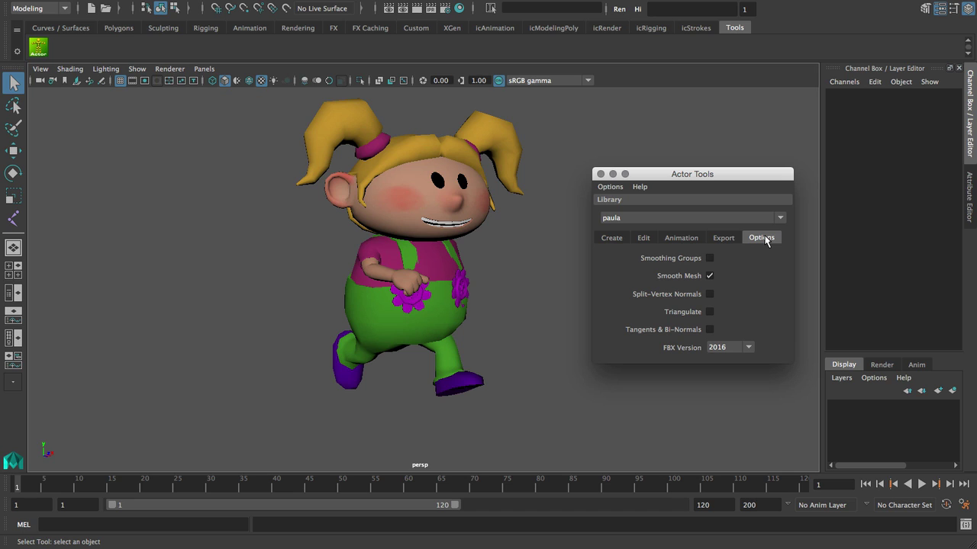
{"action": "left_click", "coordinate": [726, 239]}
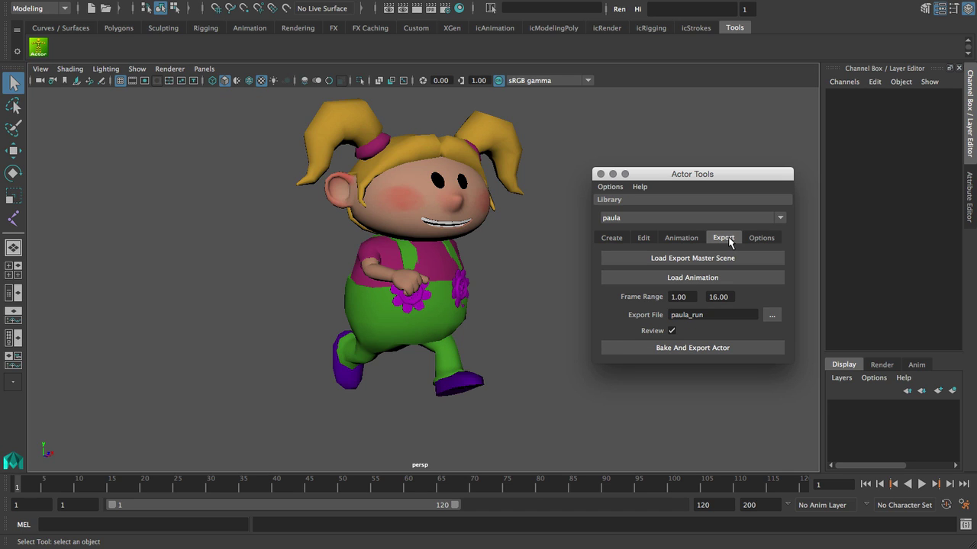
{"action": "left_click", "coordinate": [610, 187]}
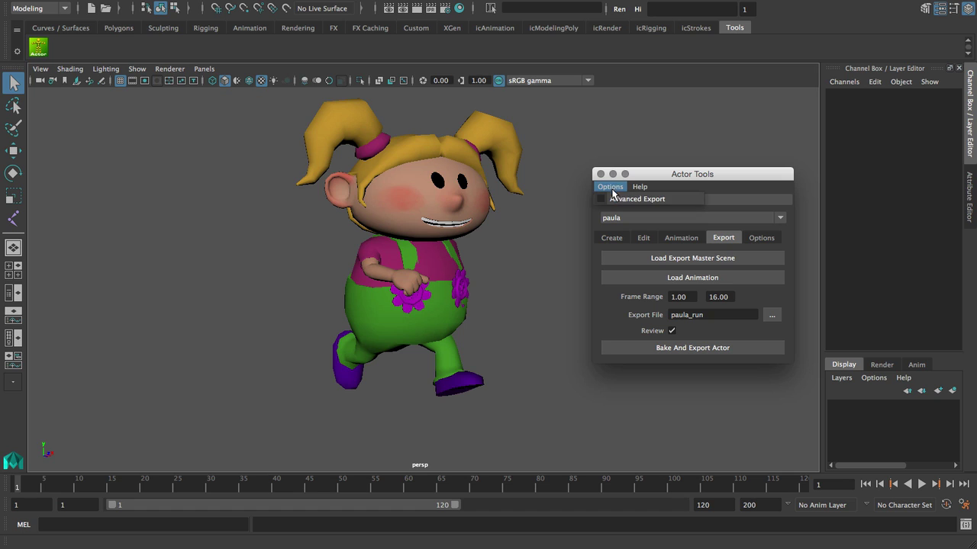
{"action": "left_click", "coordinate": [633, 199]}
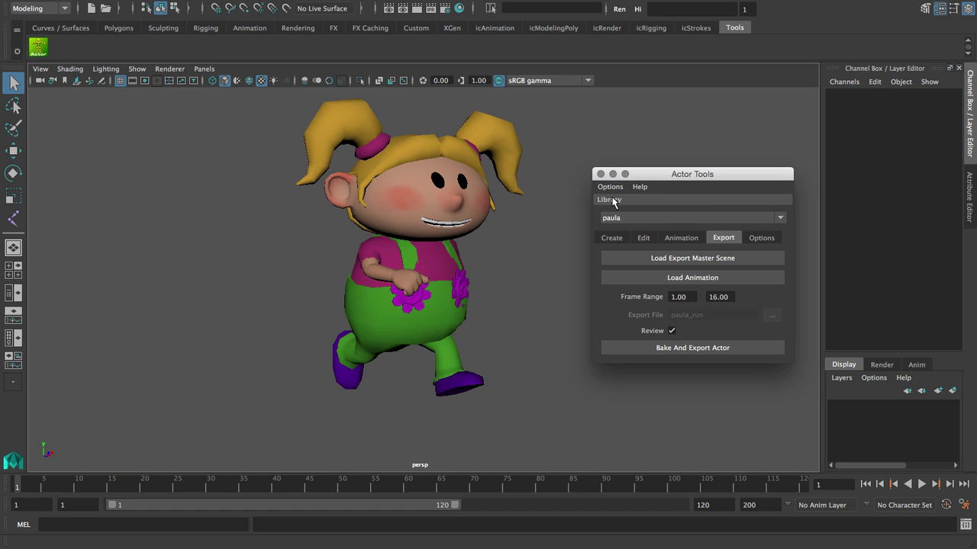